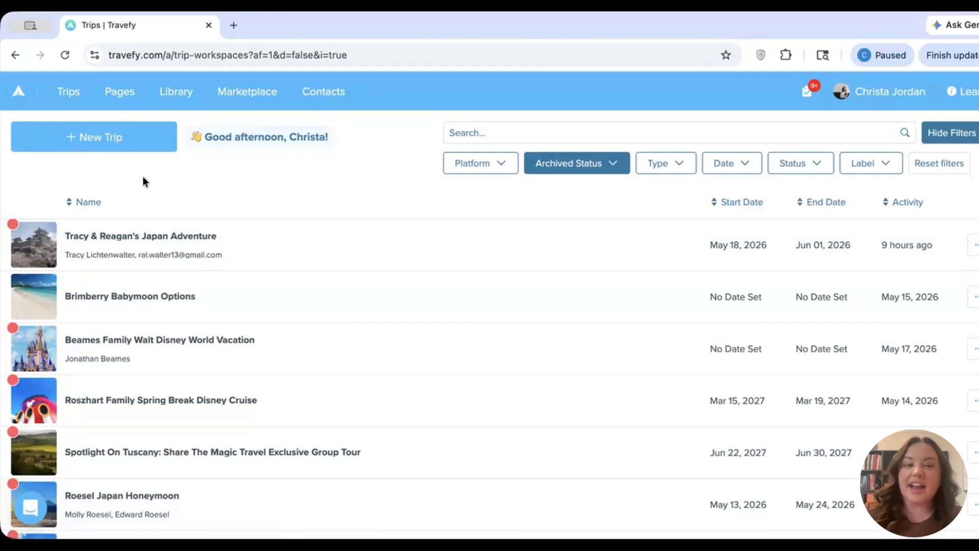
Create a new trip with a proposal for the family's Disney trip and look over the proposal preview
left_click(126, 146)
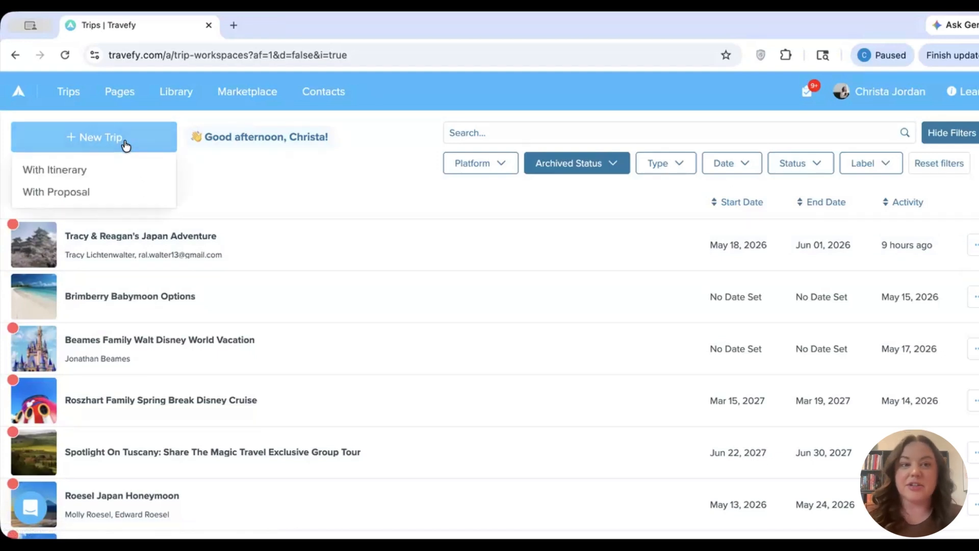
left_click(93, 192)
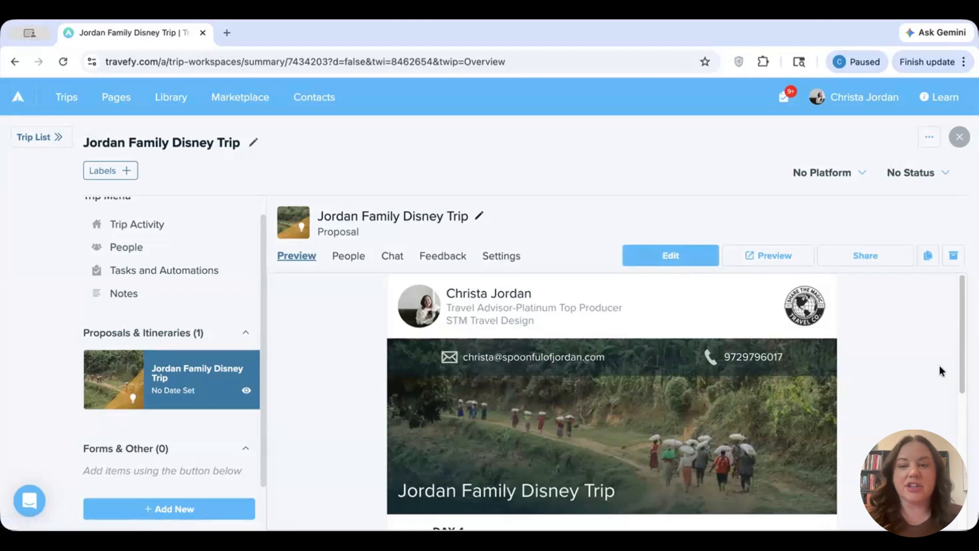
scroll(957, 379, "down", 5)
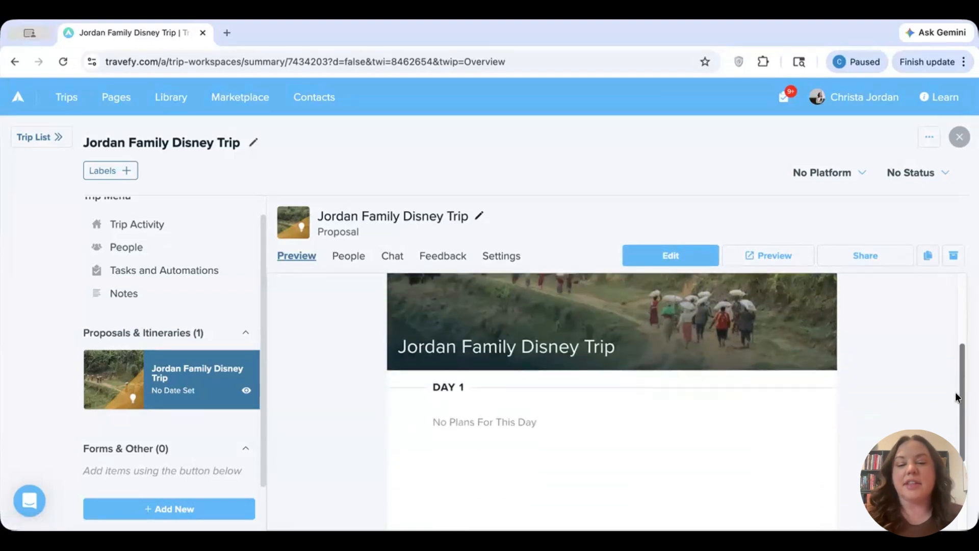
scroll(780, 400, "up", 5)
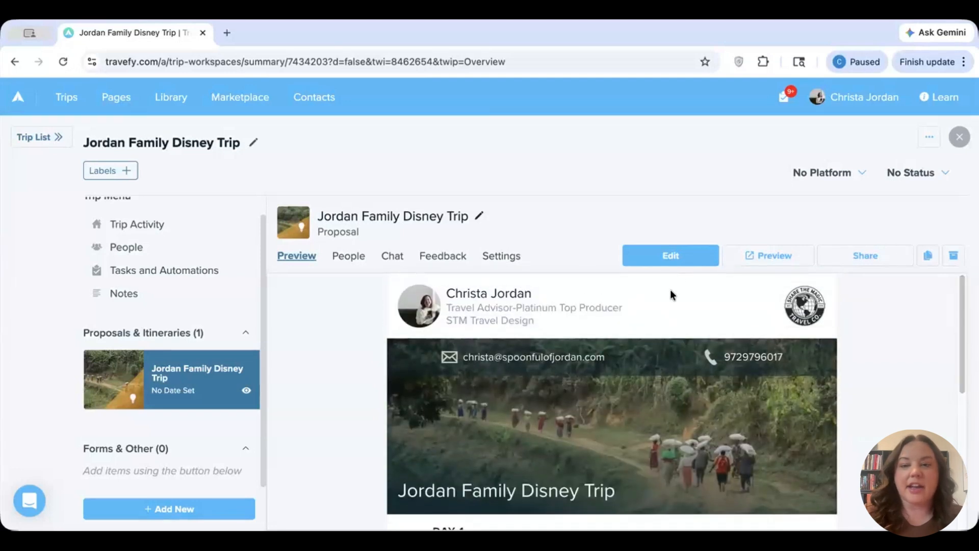
Open the proposal for editing and add the library item All-Star Music, Family Suite-Value to Day 1
left_click(676, 255)
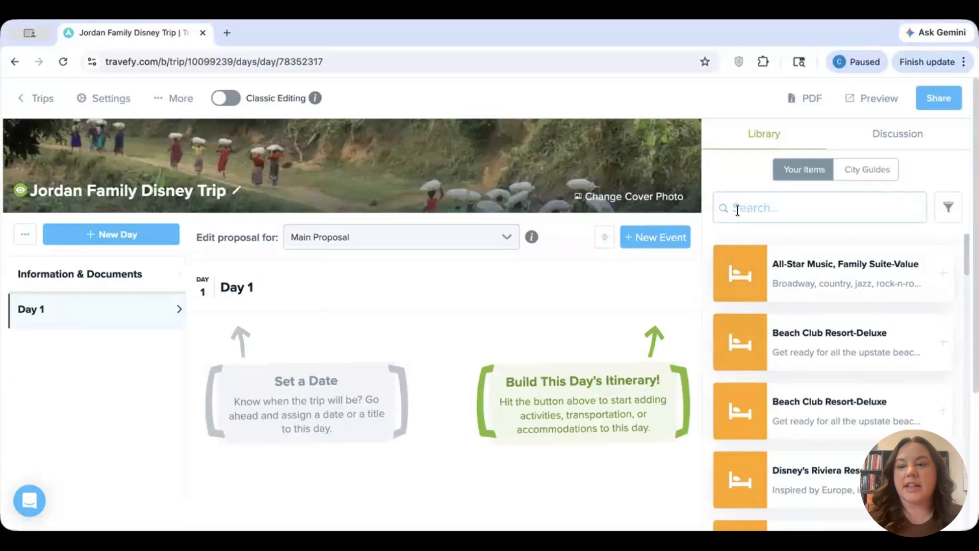
left_click(945, 275)
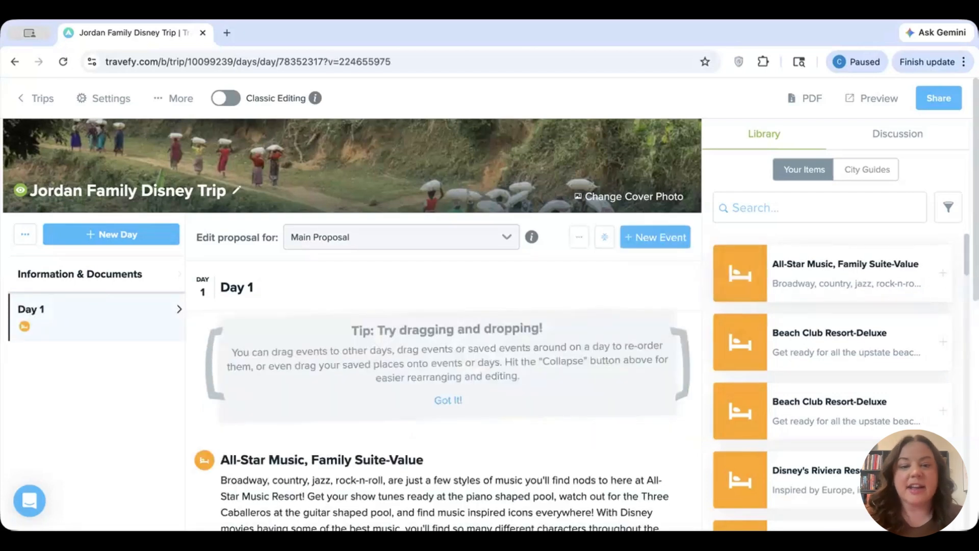
scroll(444, 326, "down", 3)
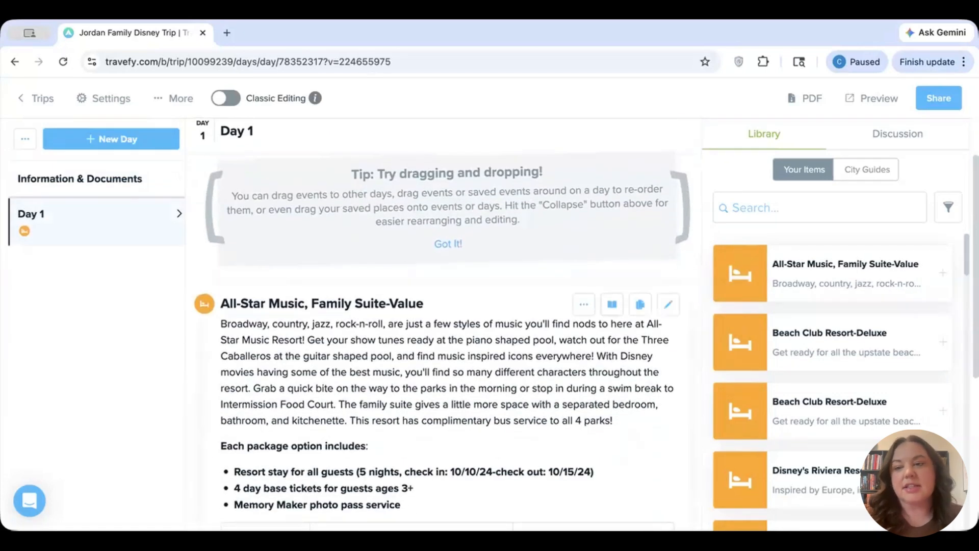
scroll(444, 327, "up", 2)
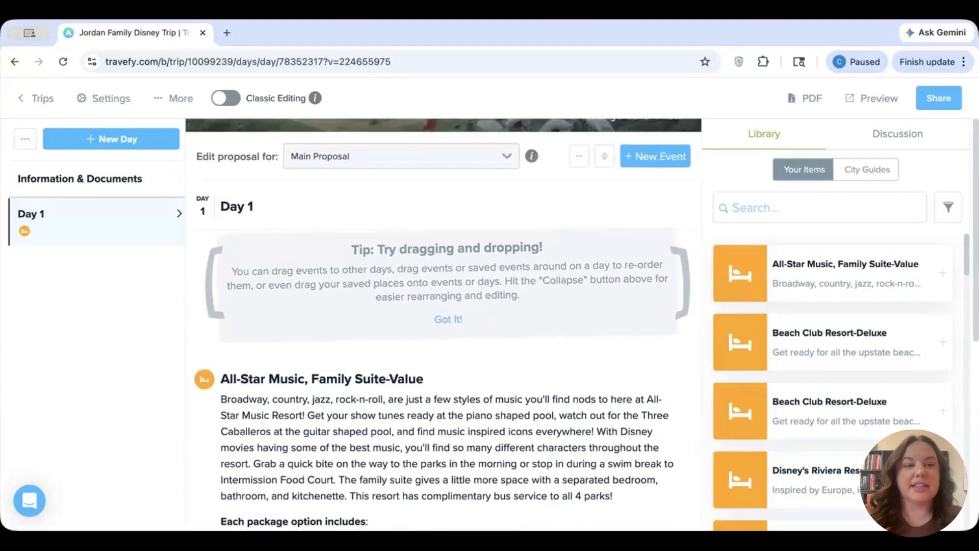
Return to the trip workspace and add a second new proposal to the trip
left_click(45, 101)
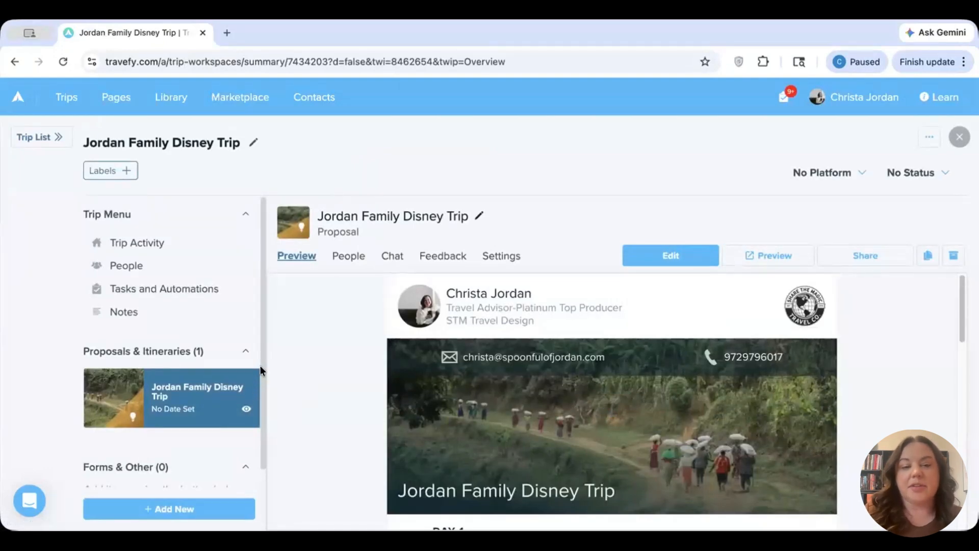
scroll(261, 397, "down", 1)
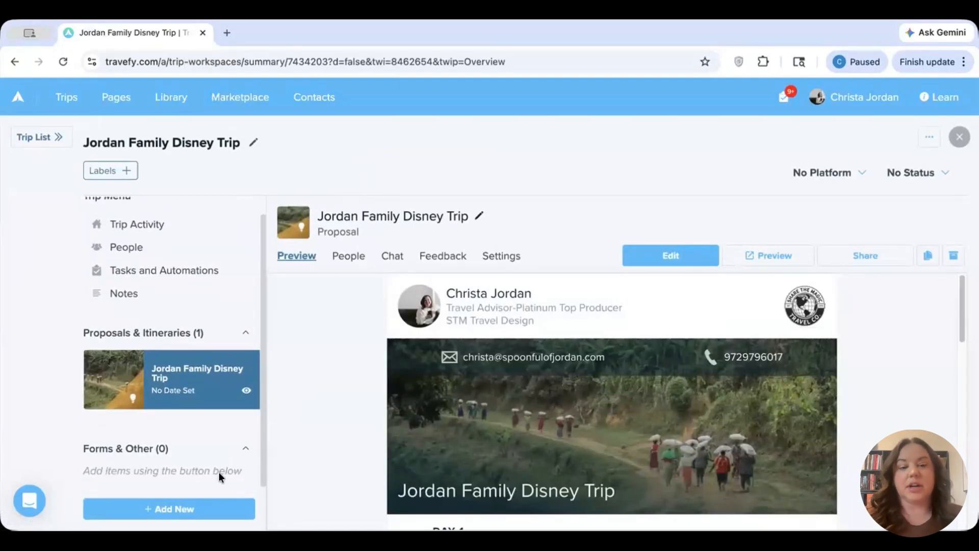
left_click(214, 510)
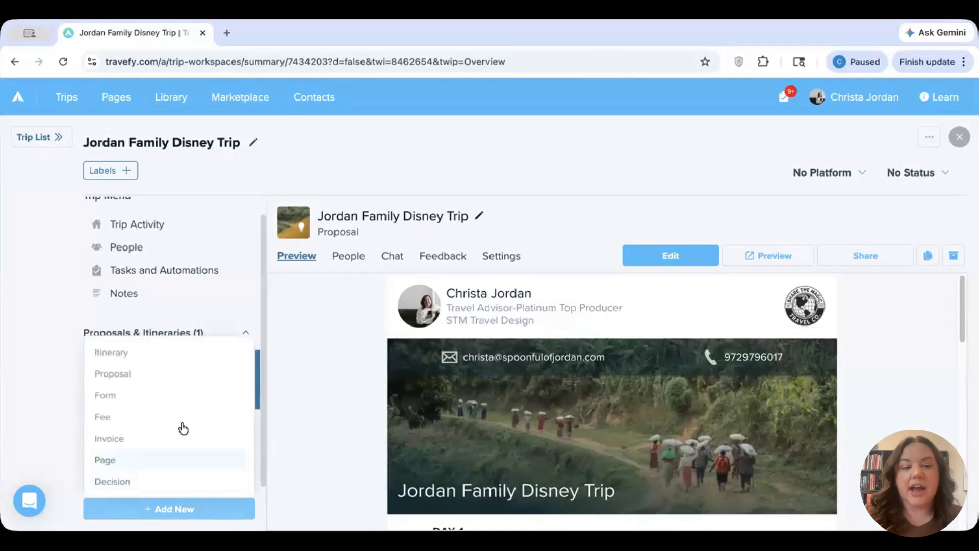
left_click(175, 379)
left_click(161, 479)
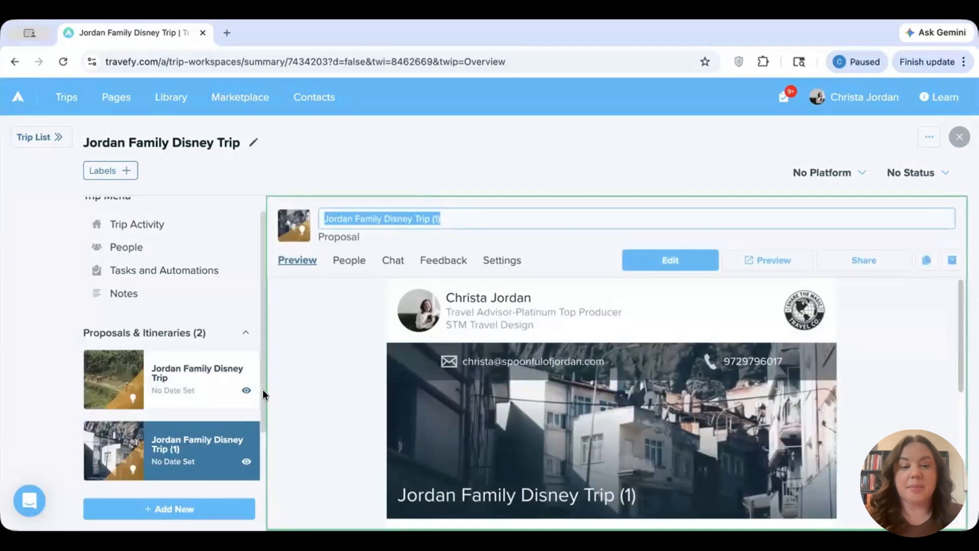
Create a decision that compares both proposals, keep its default name, and check how to continue from the comparison page
left_click_drag(262, 391, 264, 464)
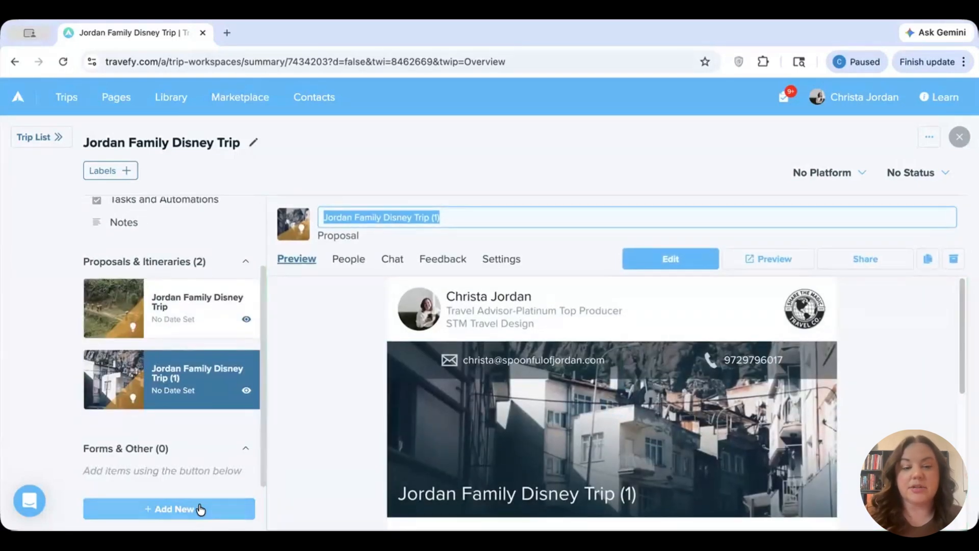
left_click(200, 509)
left_click(175, 481)
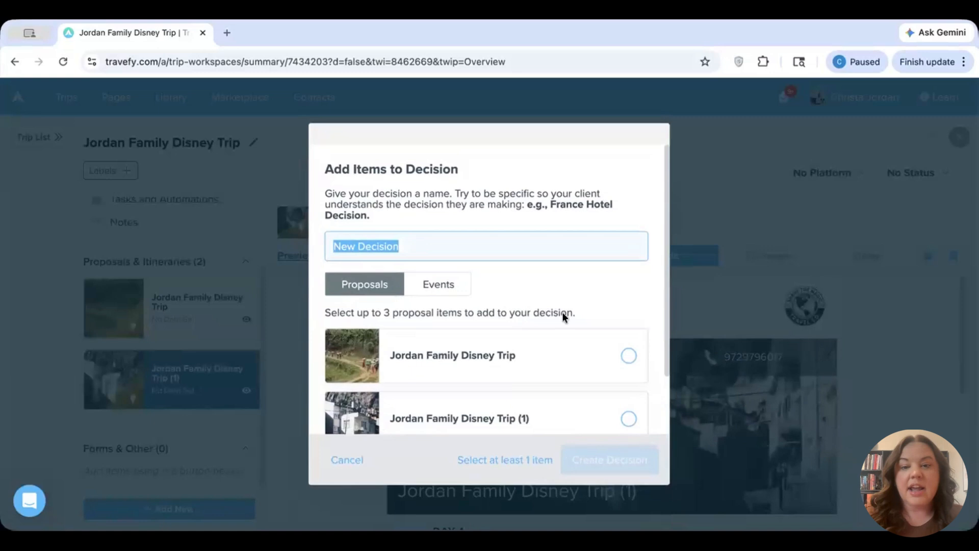
left_click(627, 352)
left_click(628, 419)
left_click(624, 463)
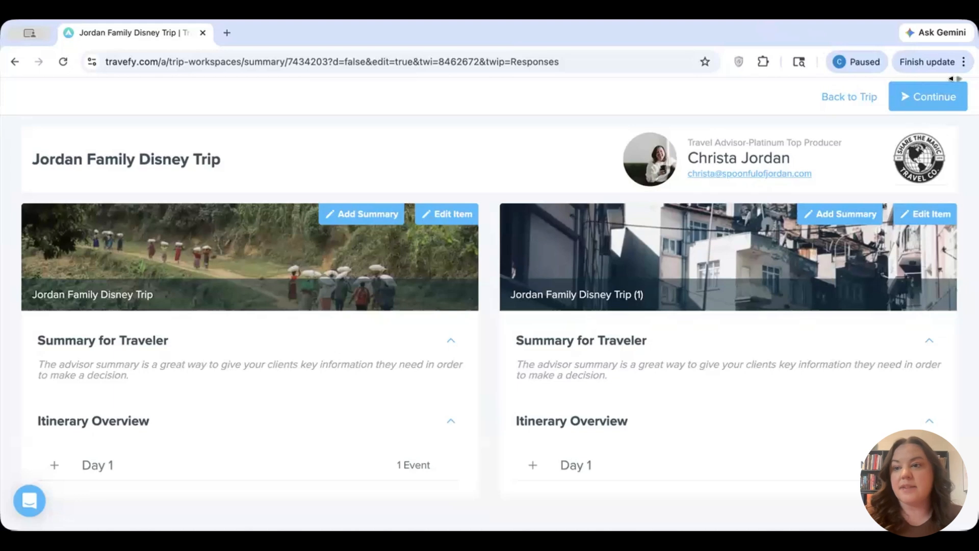
left_click(961, 102)
left_click(655, 142)
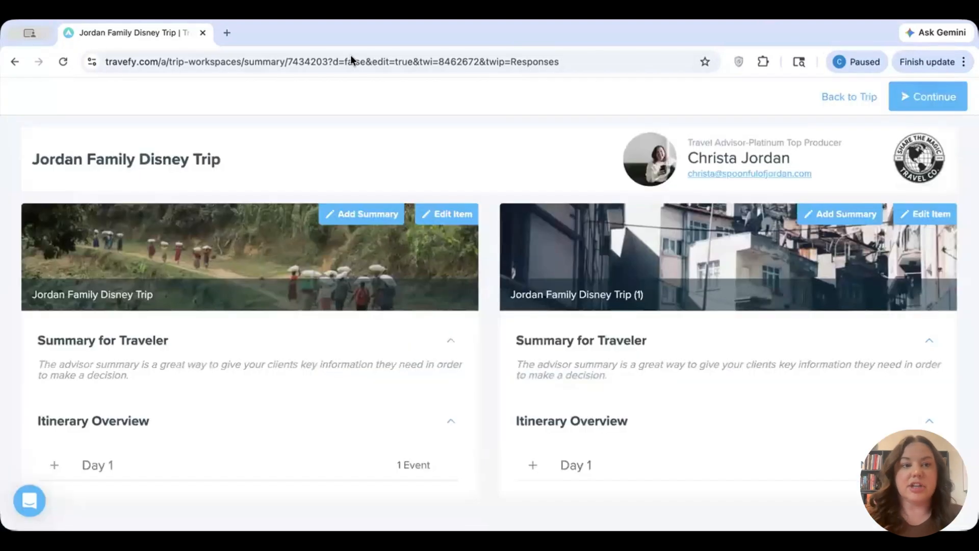
Go back to the trip workspace and archive the second proposal
left_click(14, 61)
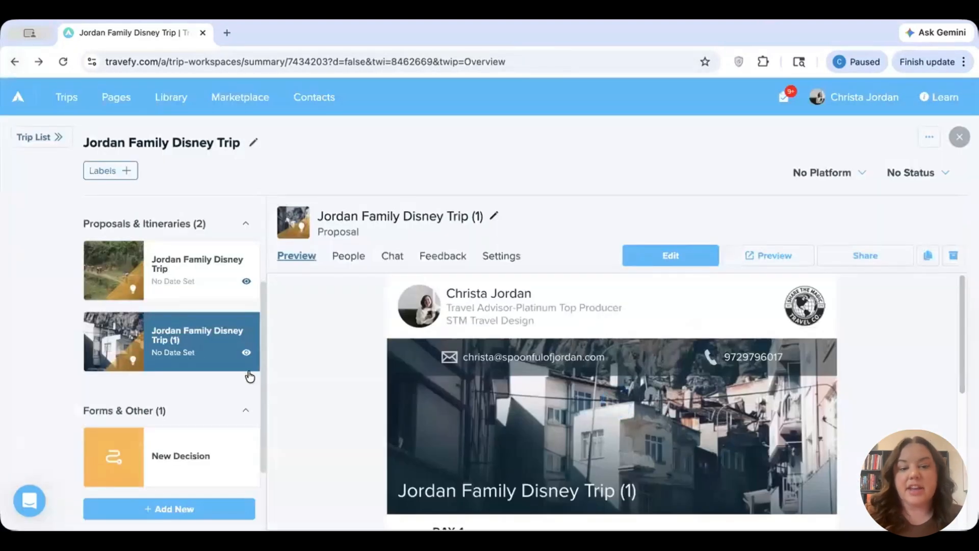
scroll(262, 408, "down", 1)
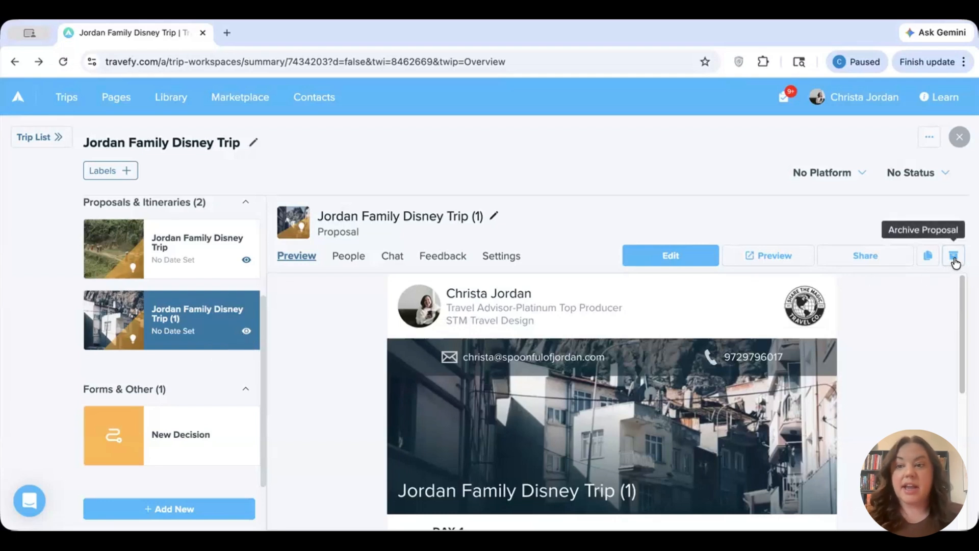
left_click(954, 256)
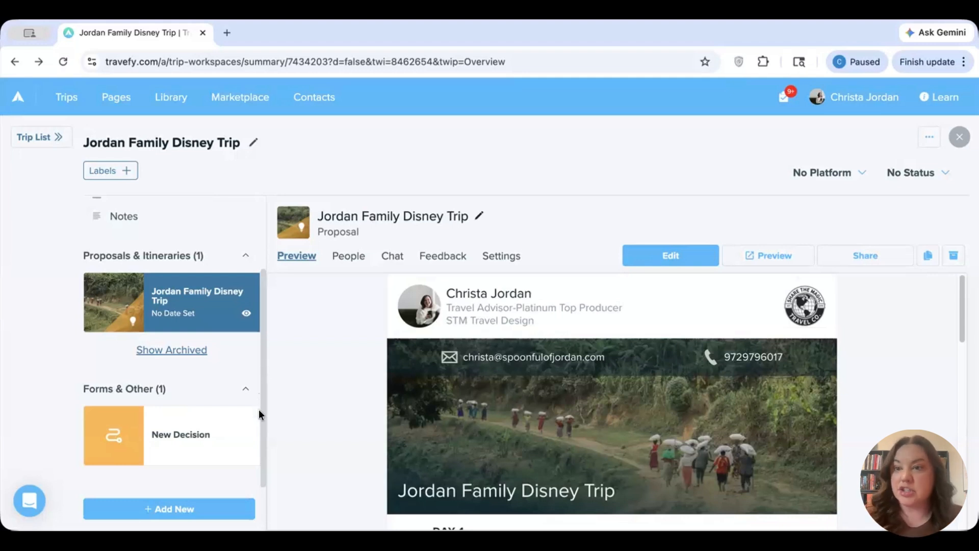
Add an invoice to the trip and replace the number in its title with the trip's name
left_click(199, 514)
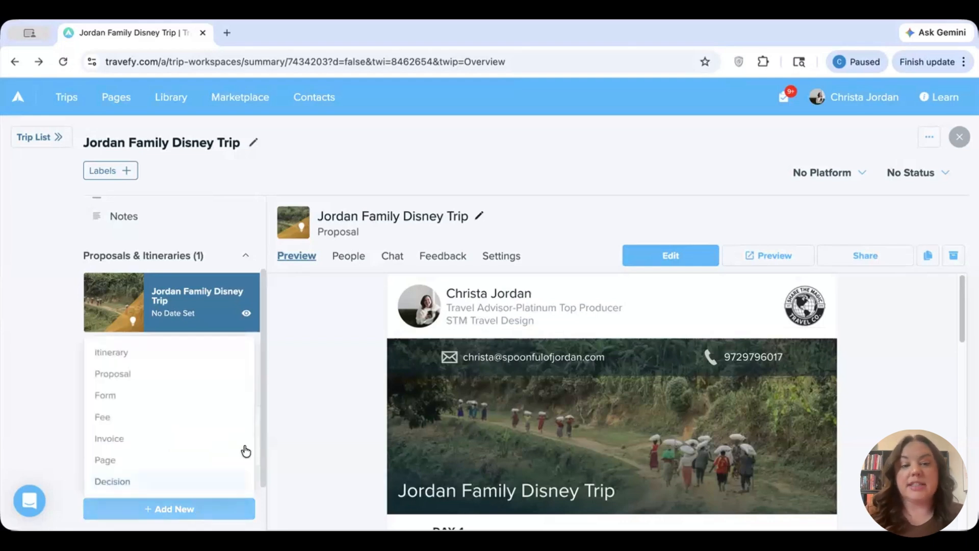
left_click(185, 439)
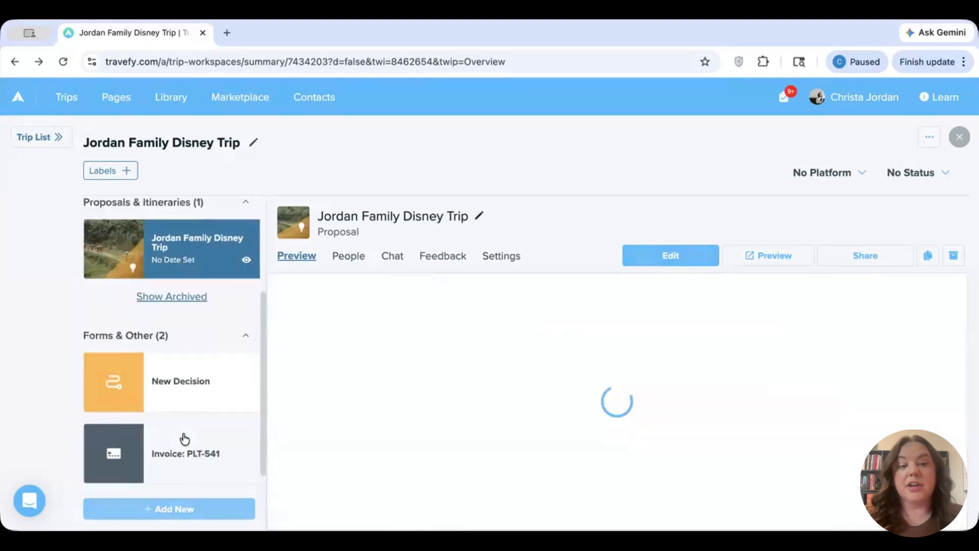
left_click(372, 217)
key("BackSpace")
key("BackSpace")
key("BackSpace")
key("BackSpace")
key("BackSpace")
key("BackSpace")
key("BackSpace")
type("Jordan Famiy")
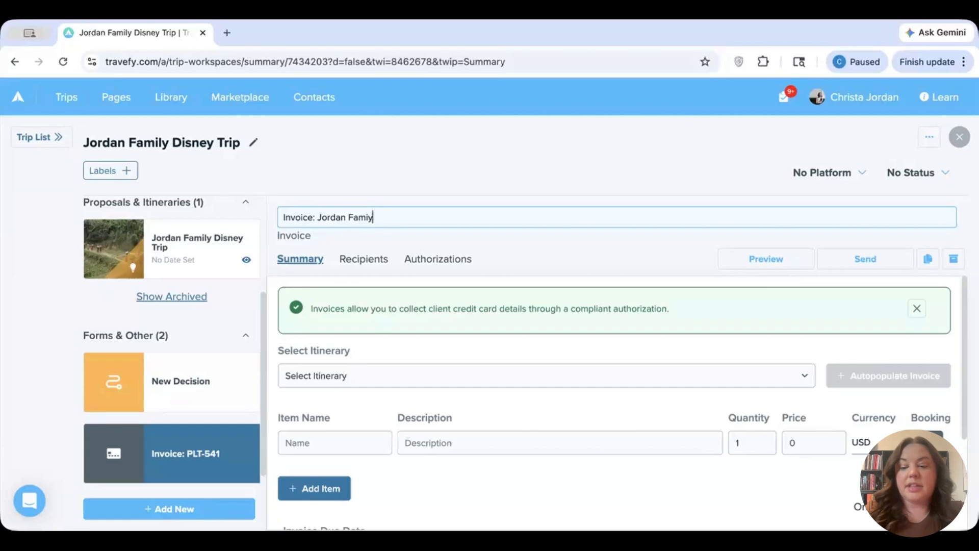
key("BackSpace")
type("ly Disney Trip")
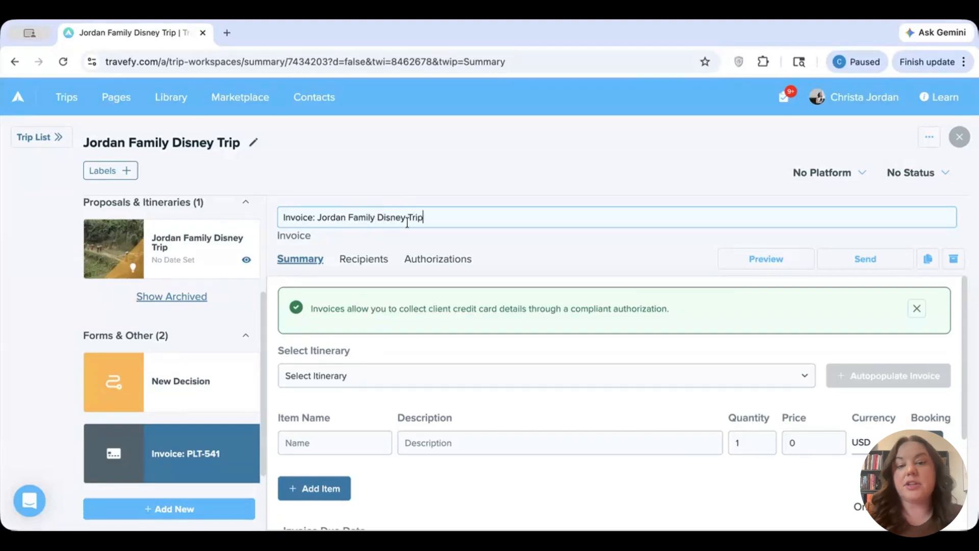
Select the Disney trip as the invoice's itinerary and look over the invoice fields
left_click(378, 378)
left_click(363, 404)
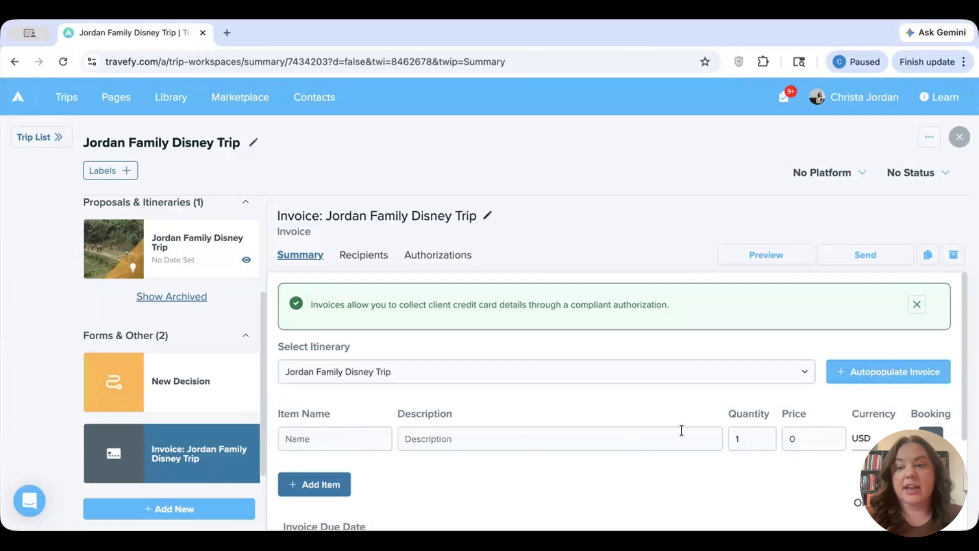
scroll(762, 449, "down", 1)
scroll(762, 449, "down", 2)
scroll(762, 449, "up", 2)
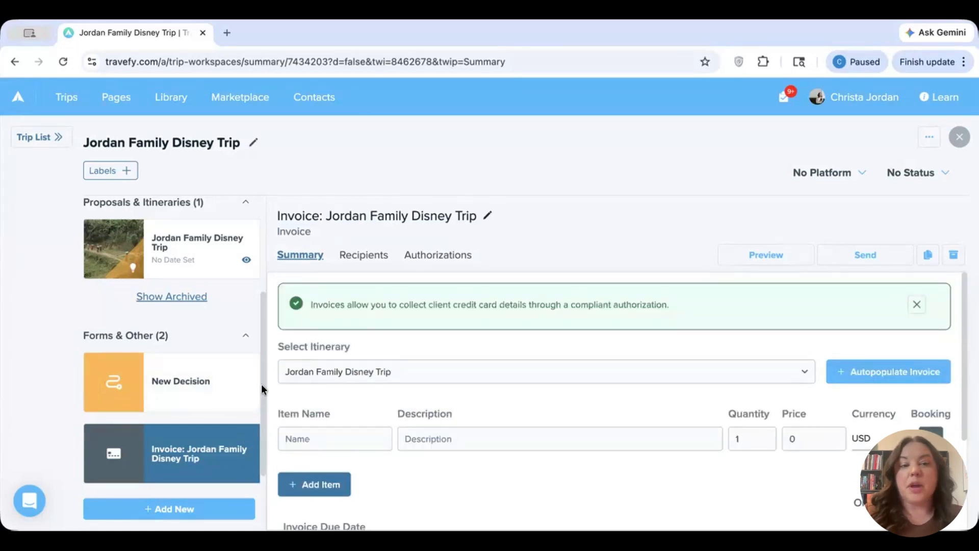
scroll(267, 349, "up", 2)
scroll(245, 418, "down", 3)
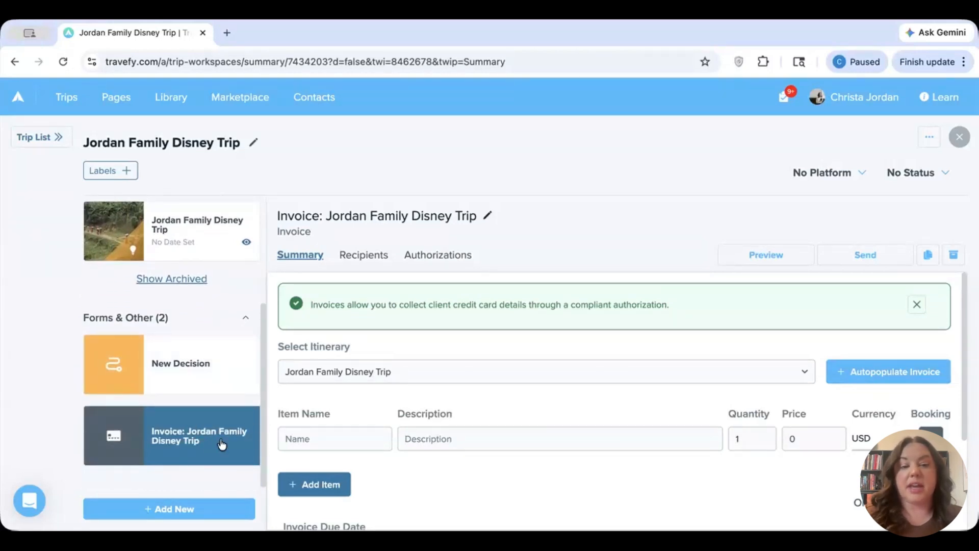
View the invoice's recipients and authorizations, and return to its summary
left_click(362, 255)
left_click(422, 253)
left_click(365, 253)
left_click(308, 253)
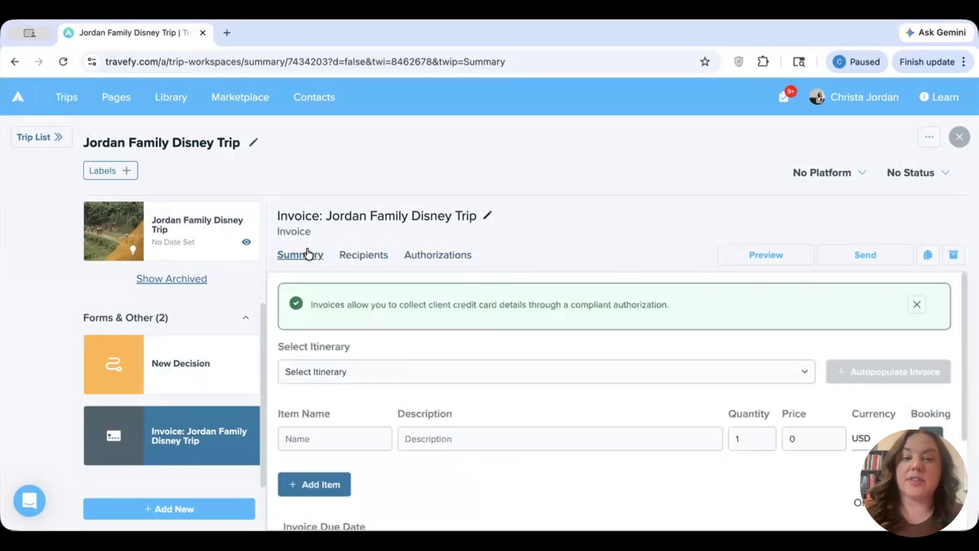
Add the STMT - Client Travel Agreement Form from the library to the trip and check its sharing options
left_click(214, 509)
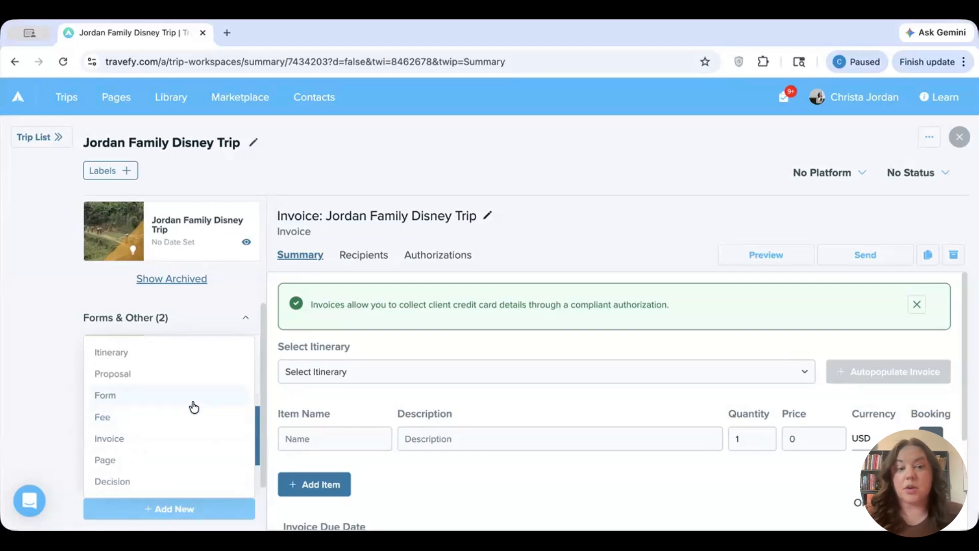
left_click(196, 399)
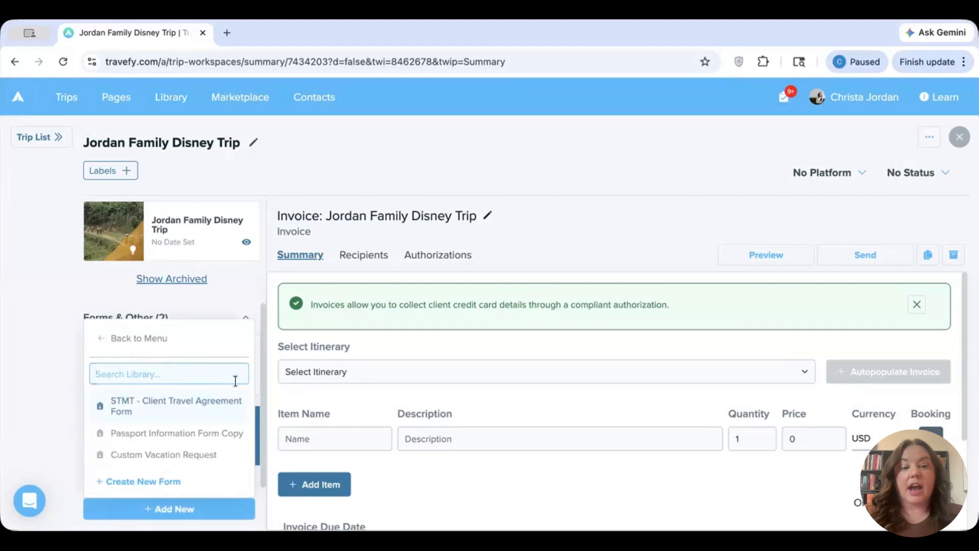
left_click(207, 403)
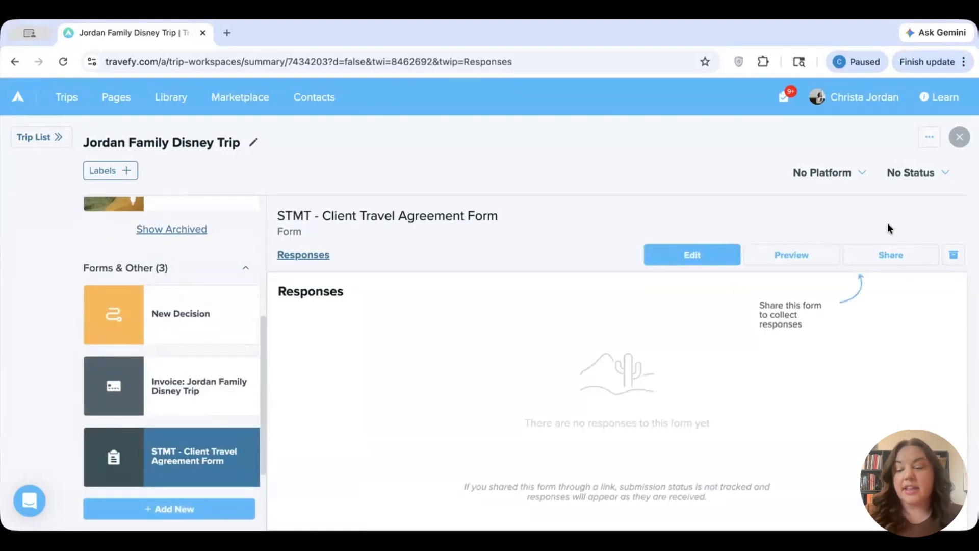
left_click(886, 255)
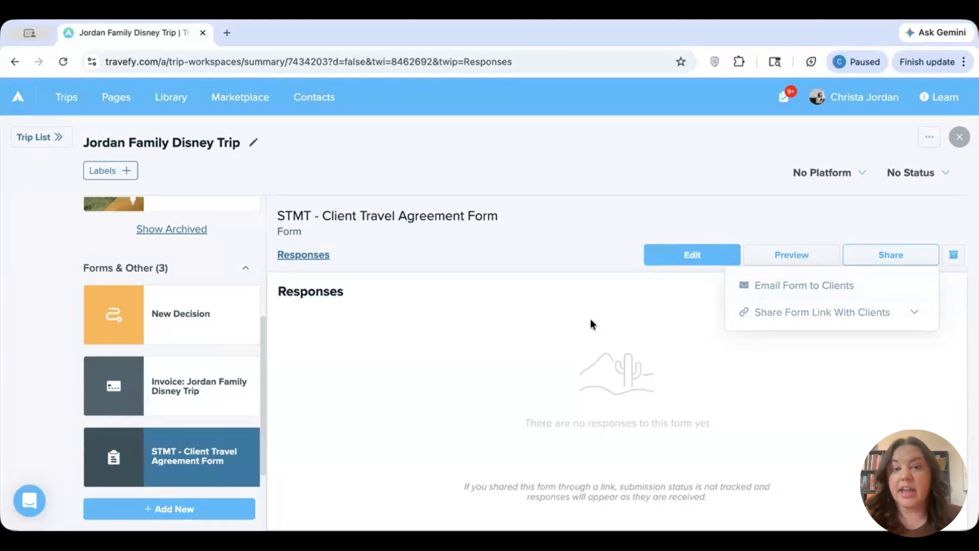
left_click(526, 336)
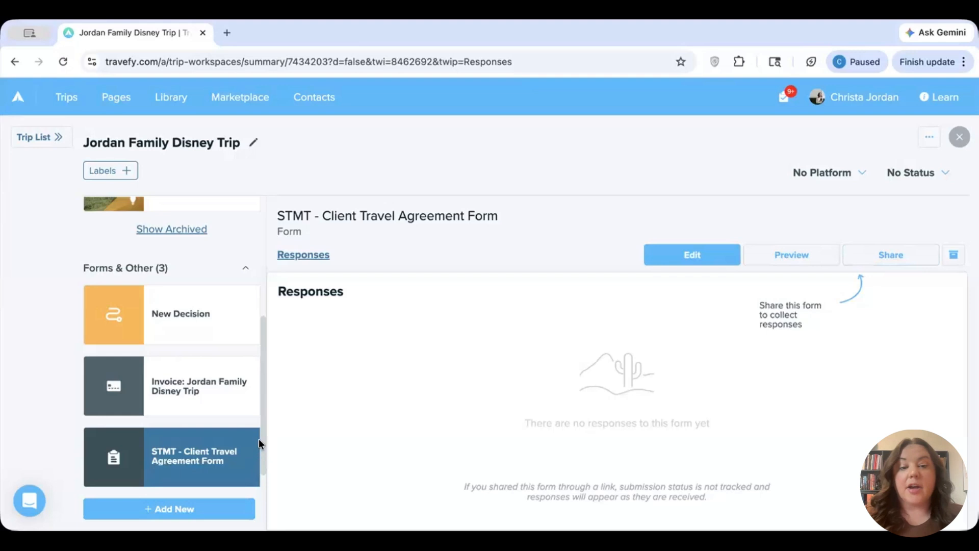
scroll(214, 490, "down", 1)
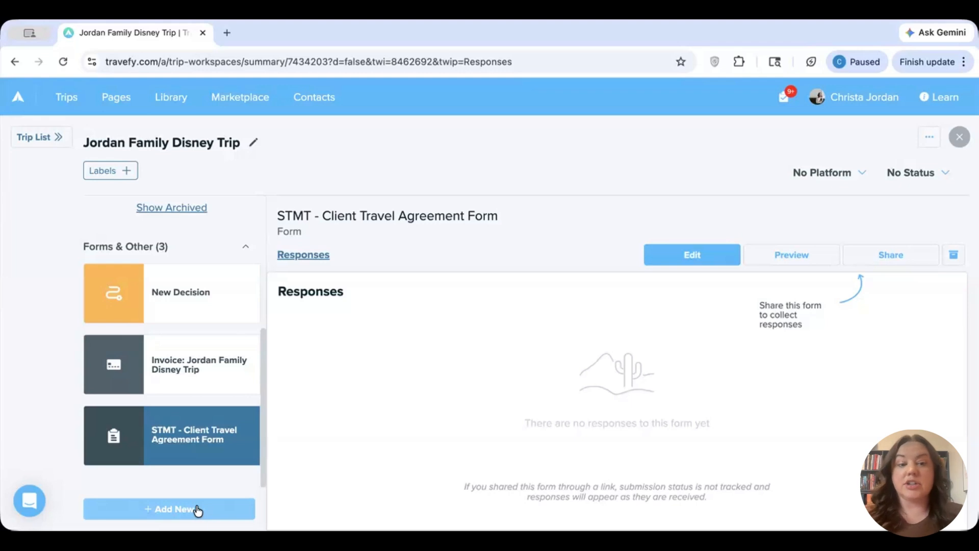
left_click(198, 510)
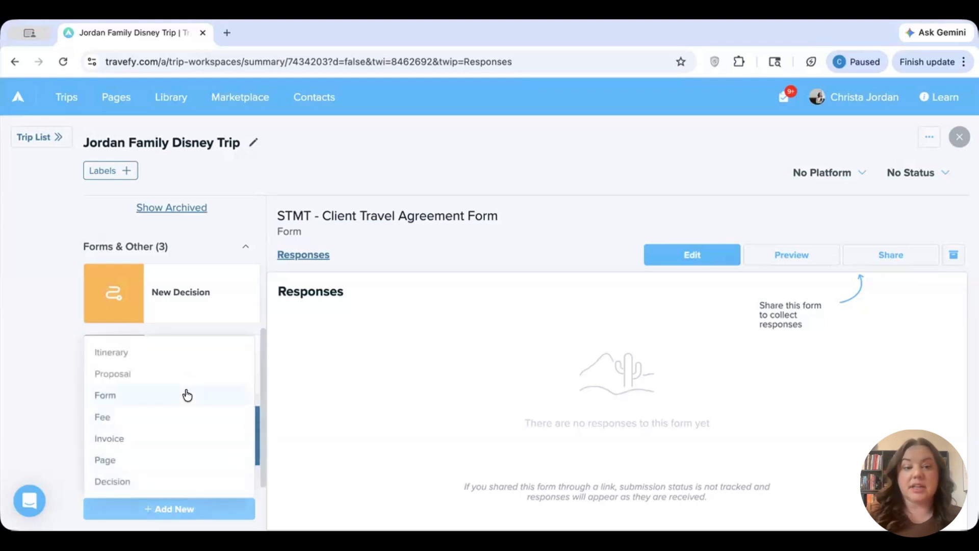
left_click(257, 472)
scroll(260, 408, "up", 4)
scroll(260, 346, "down", 1)
scroll(259, 329, "up", 2)
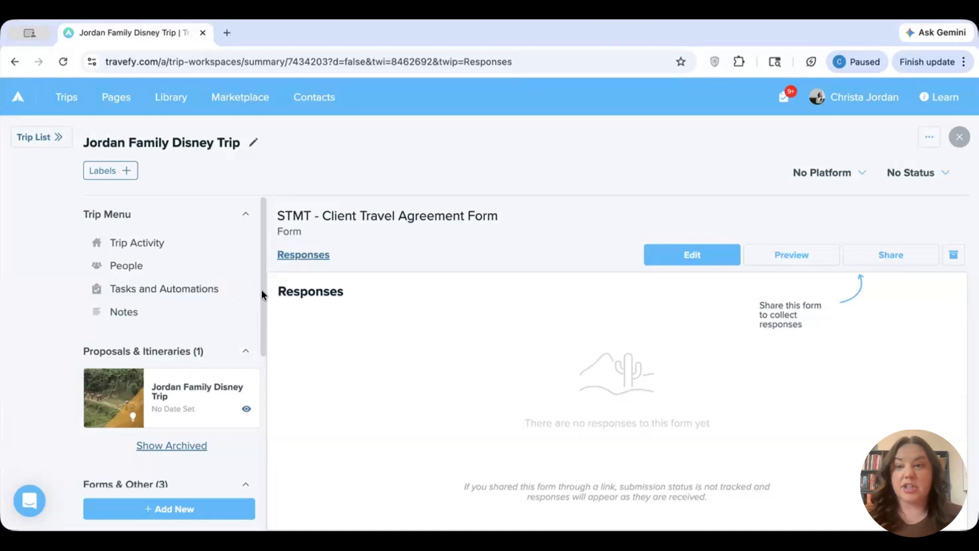
Look through the trip workspace's contents, from the trip menu and itinerary down to the decision, invoice and travel agreement form
left_click_drag(261, 290, 259, 369)
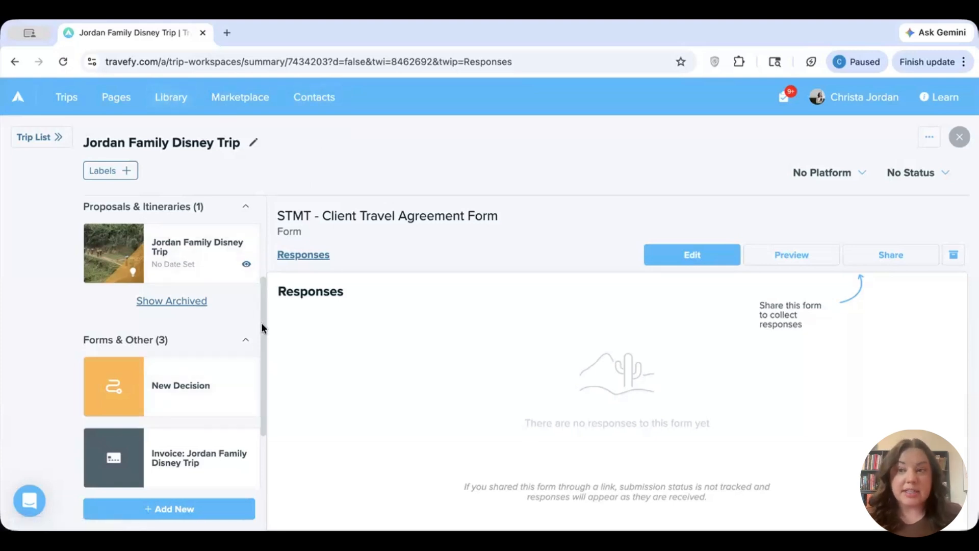
scroll(263, 357, "down", 2)
scroll(261, 296, "up", 4)
scroll(265, 264, "up", 2)
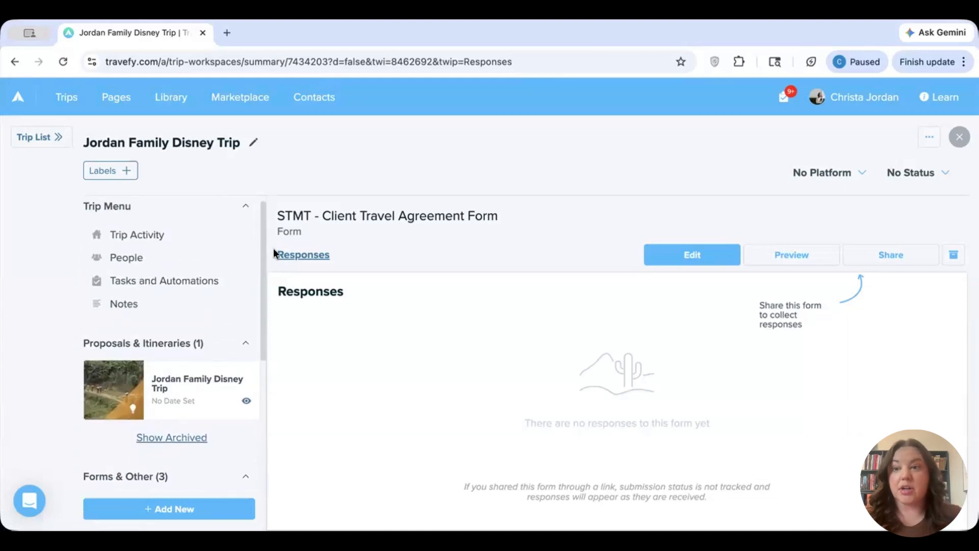
scroll(272, 253, "down", 2)
scroll(270, 260, "down", 5)
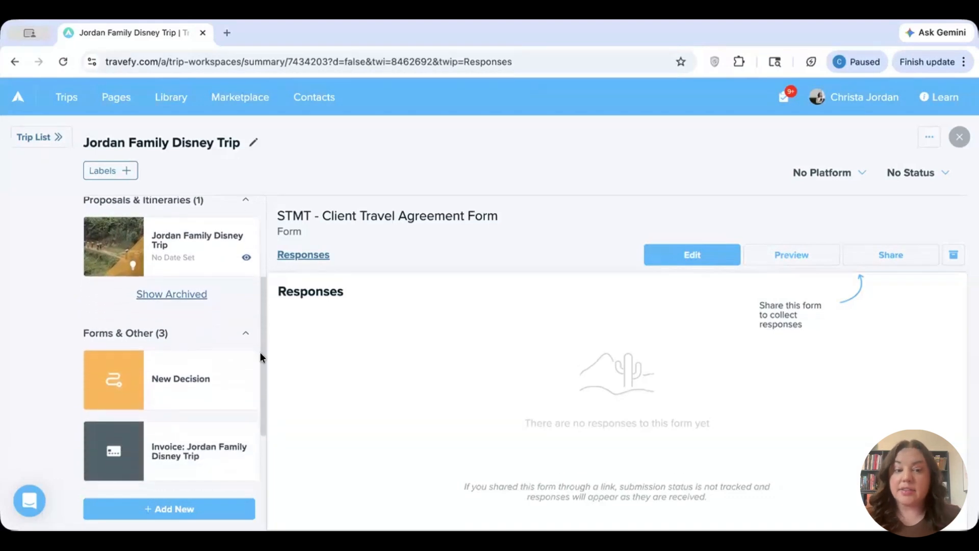
scroll(260, 352, "down", 3)
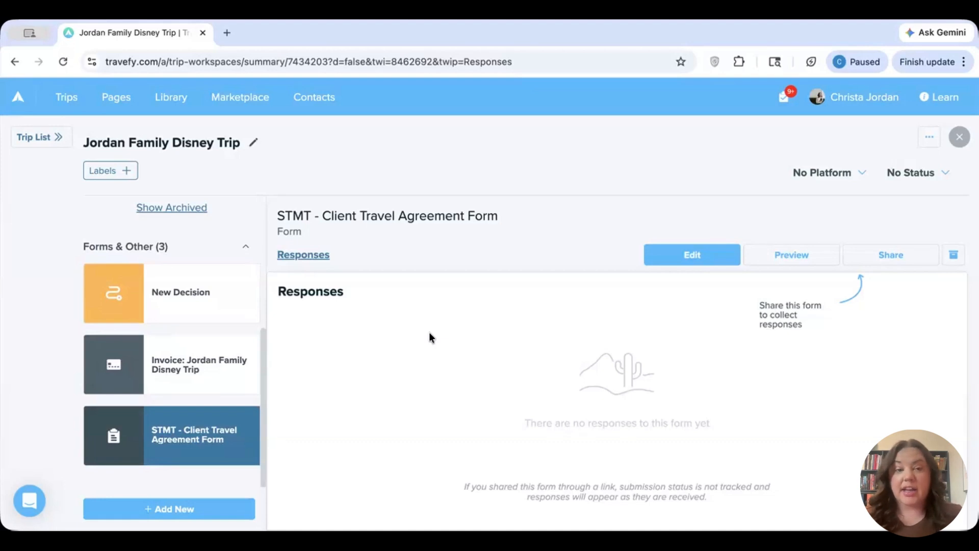
scroll(262, 341, "up", 5)
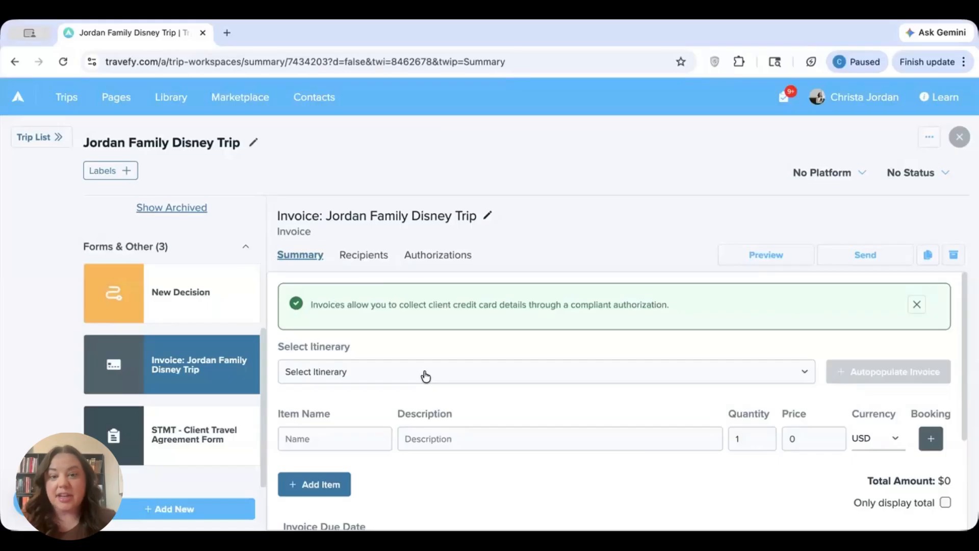
In the trip's invoice, select the Disney trip as the itinerary and set the first item's price to 200.00 USD
left_click(424, 372)
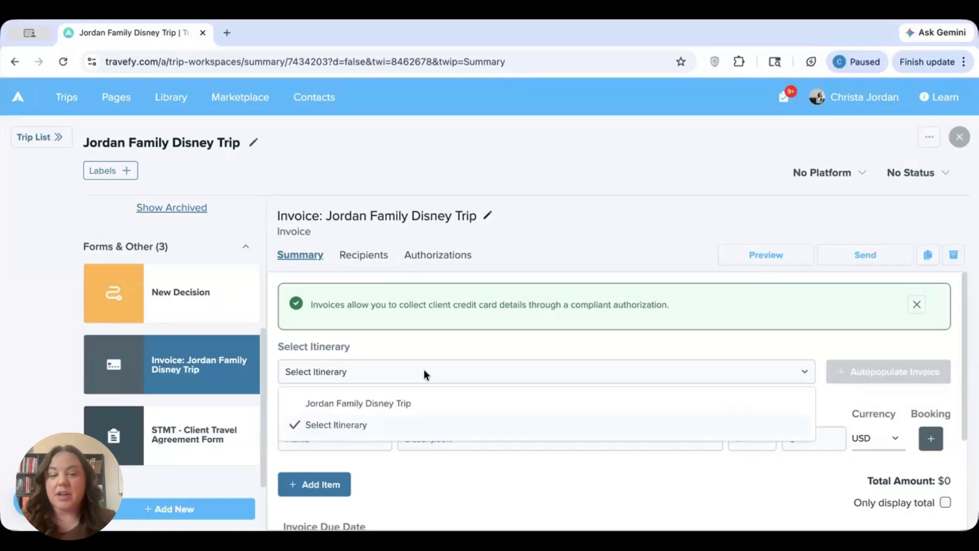
left_click(391, 402)
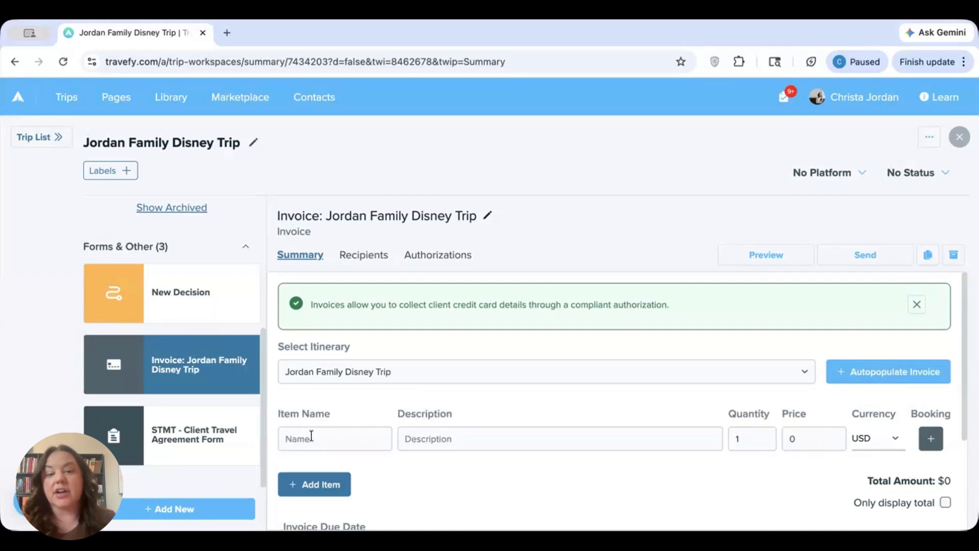
left_click(812, 442)
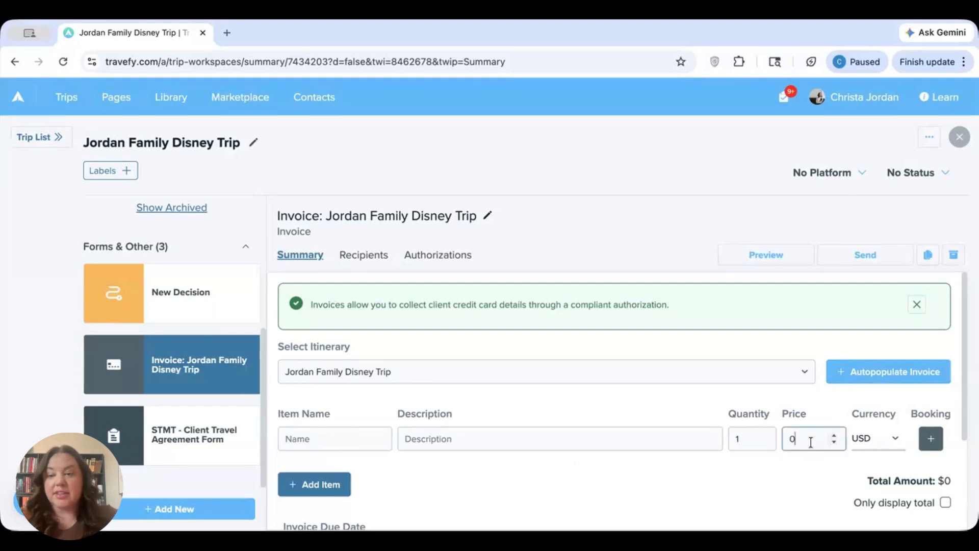
key("BackSpace")
type("200.00")
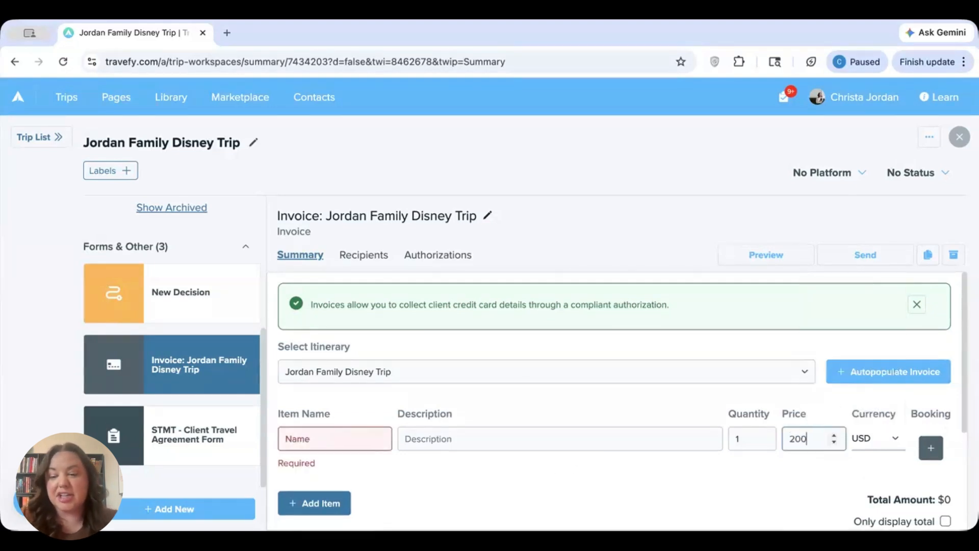
Enter the family's surname as the invoice item's name and view the bookings that can be attached to it
left_click(316, 431)
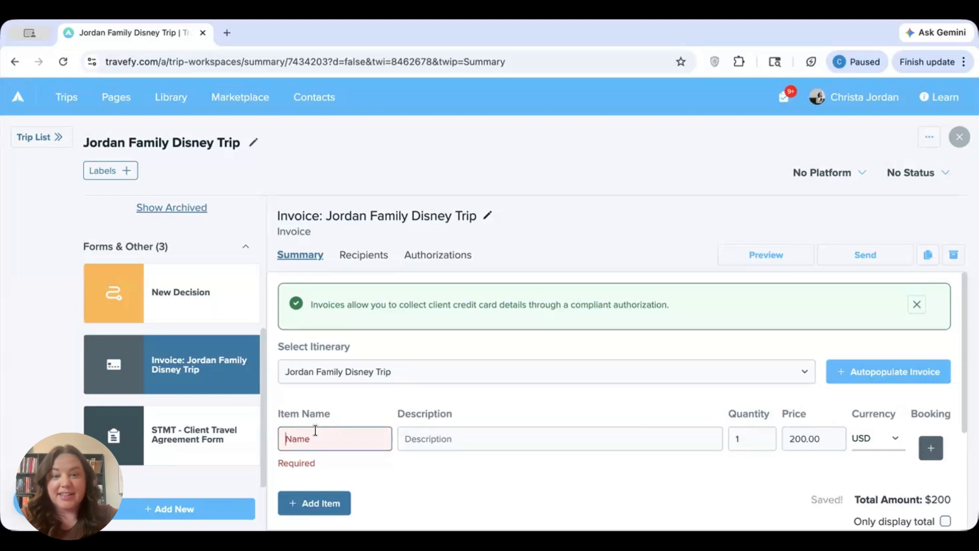
type("Jordan")
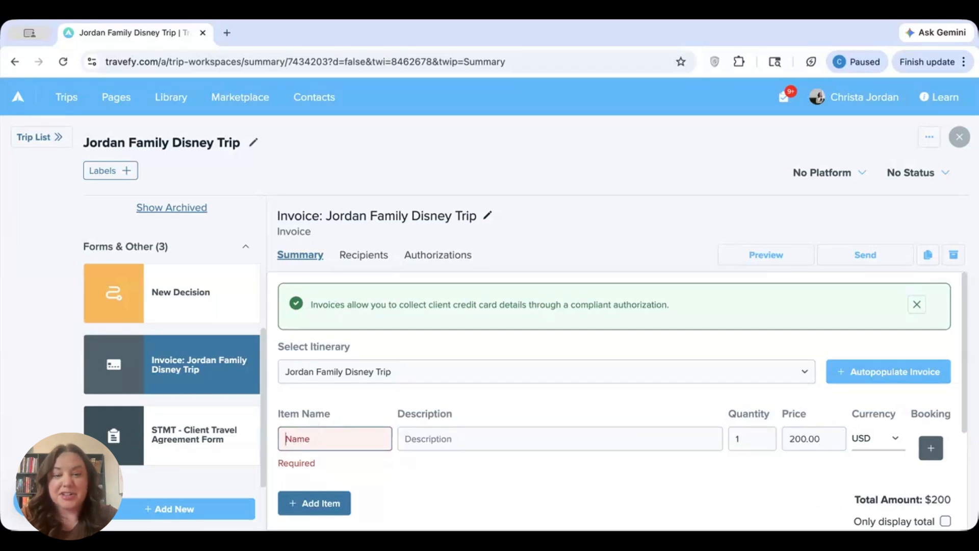
left_click(566, 473)
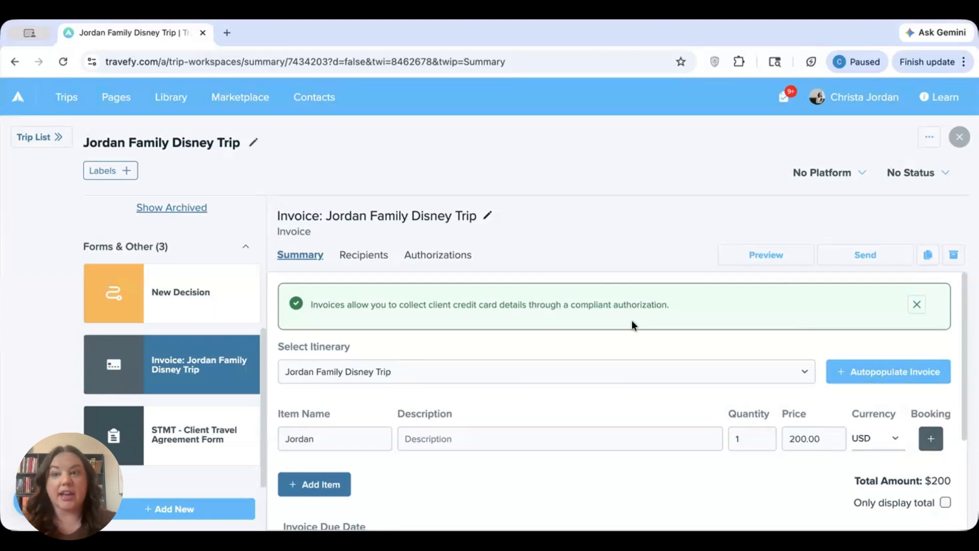
left_click(931, 439)
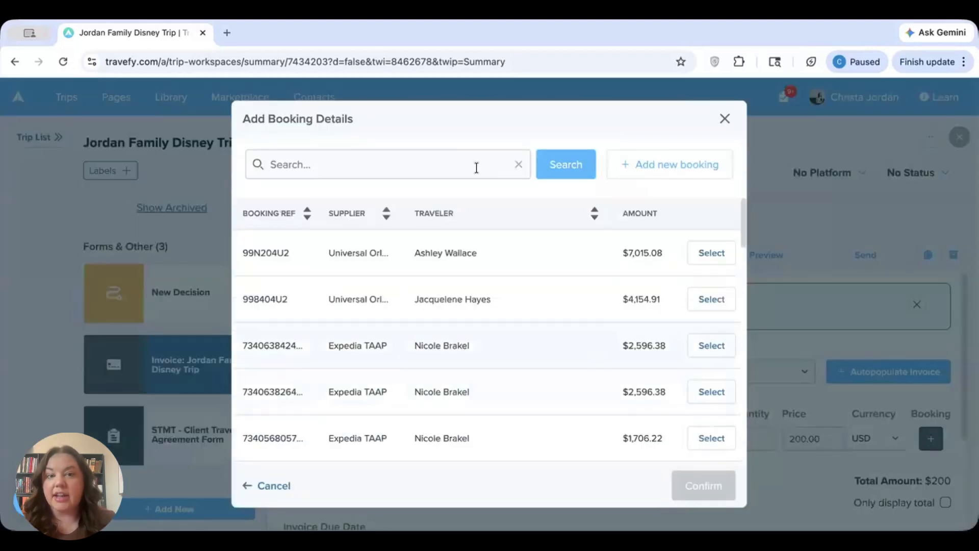
left_click(724, 120)
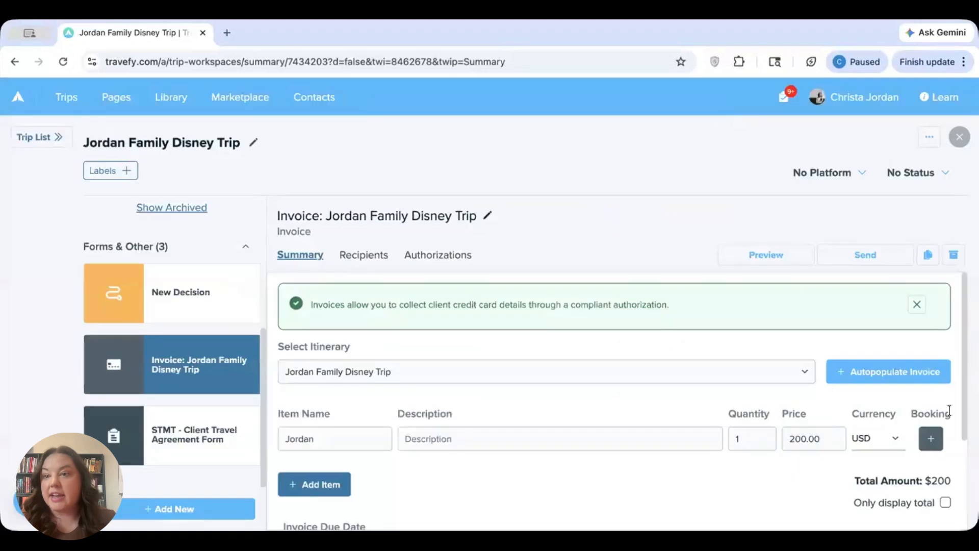